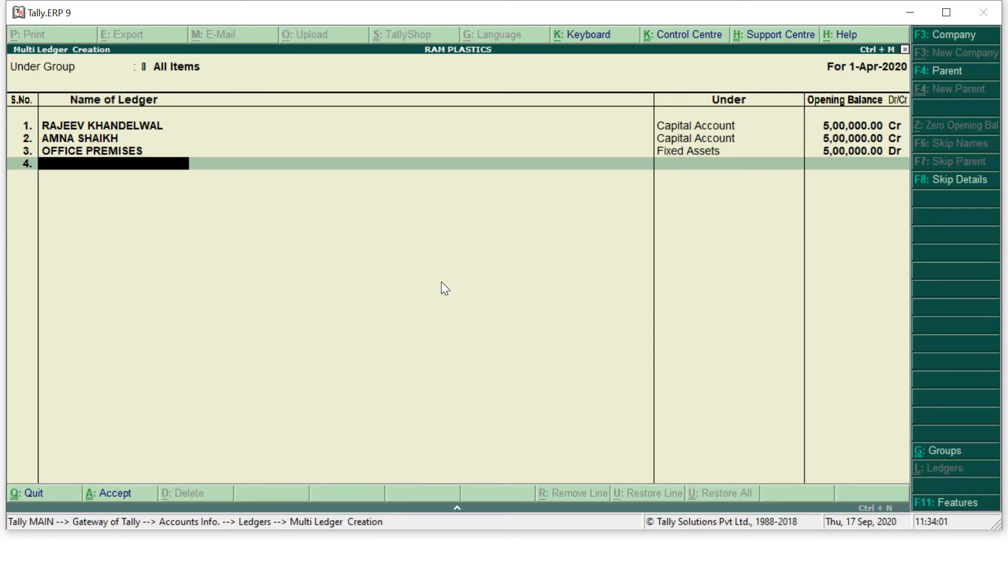
Step: Add the ledger MOTOR VAN under Fixed Assets with an opening balance of 1,00,000 Dr
text(MOT)
text(OR VA)
key(BackSpace)
text(AN)
key(Return)
text(FI)
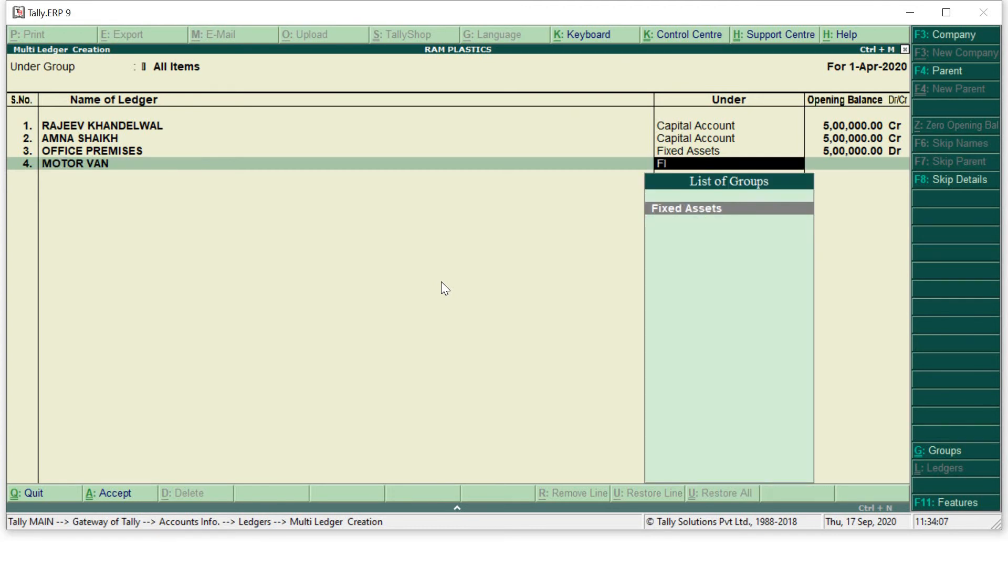
key(Return)
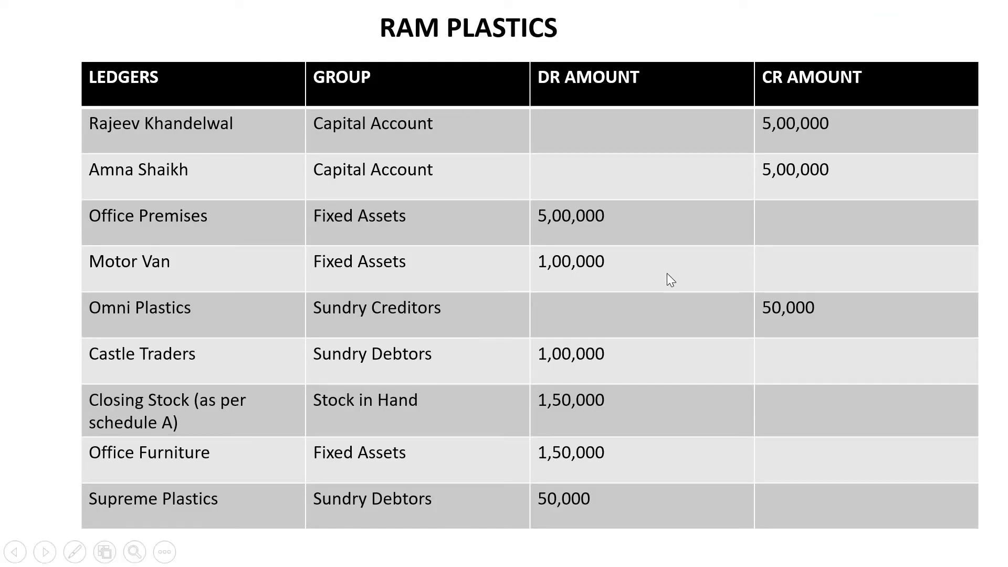
text(1000)
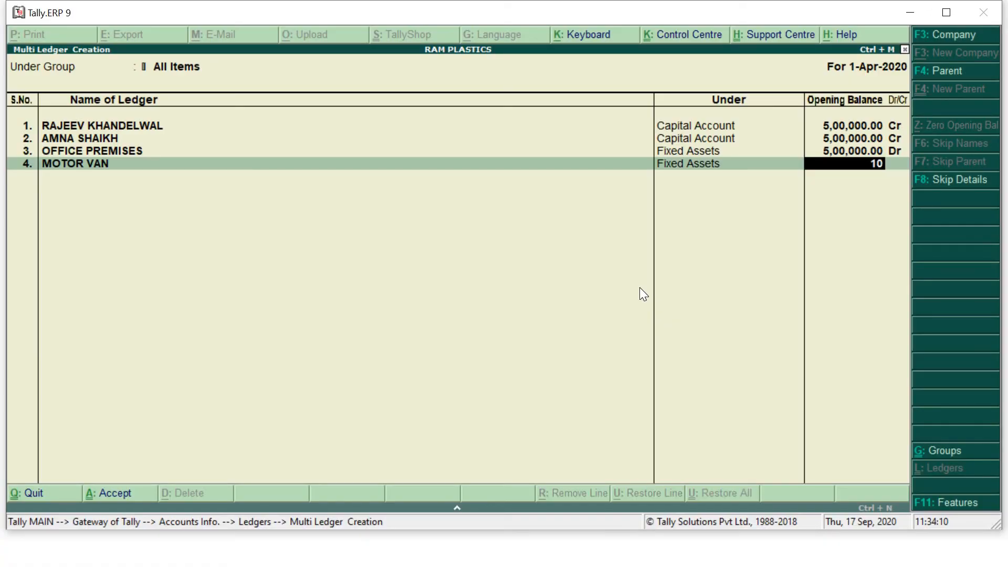
text(00)
key(Return)
key(Return)
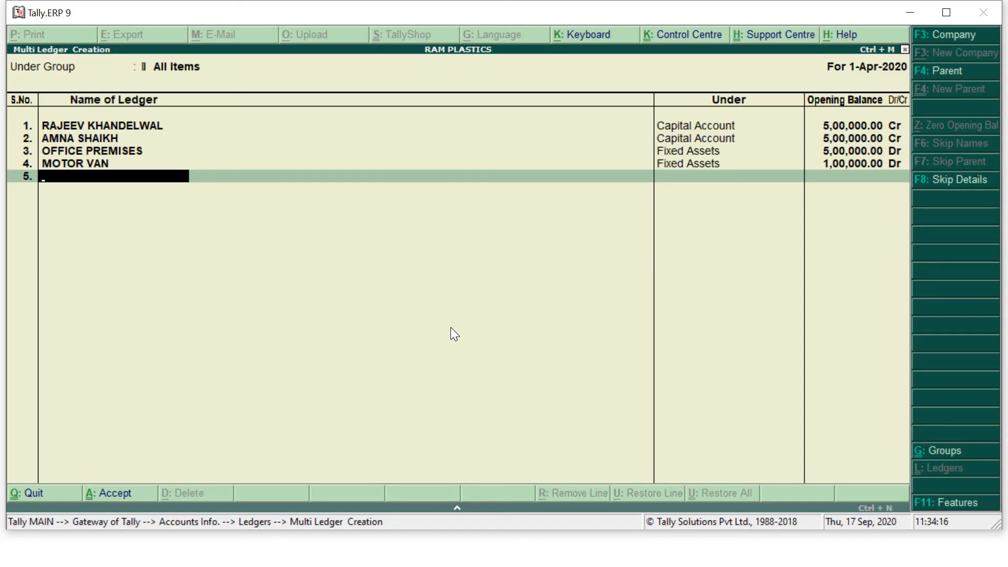
Step: Enter the ledger OMNI PLASTICS on the fifth line and assign it to Sundry Creditors
text(OMNI PLASTICS)
key(Return)
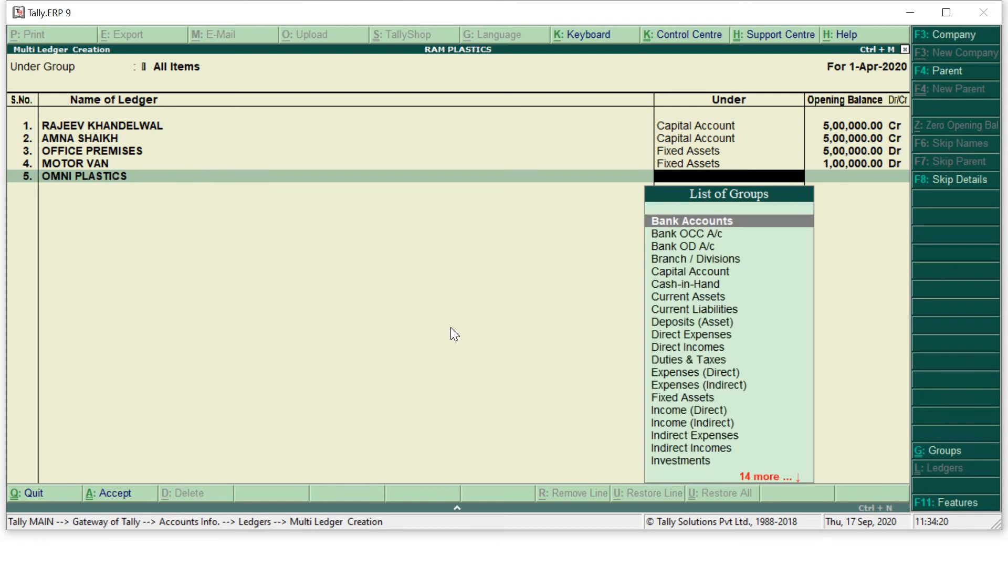
text(S)
key(Return)
key(Down)
key(Down)
key(Down)
key(Down)
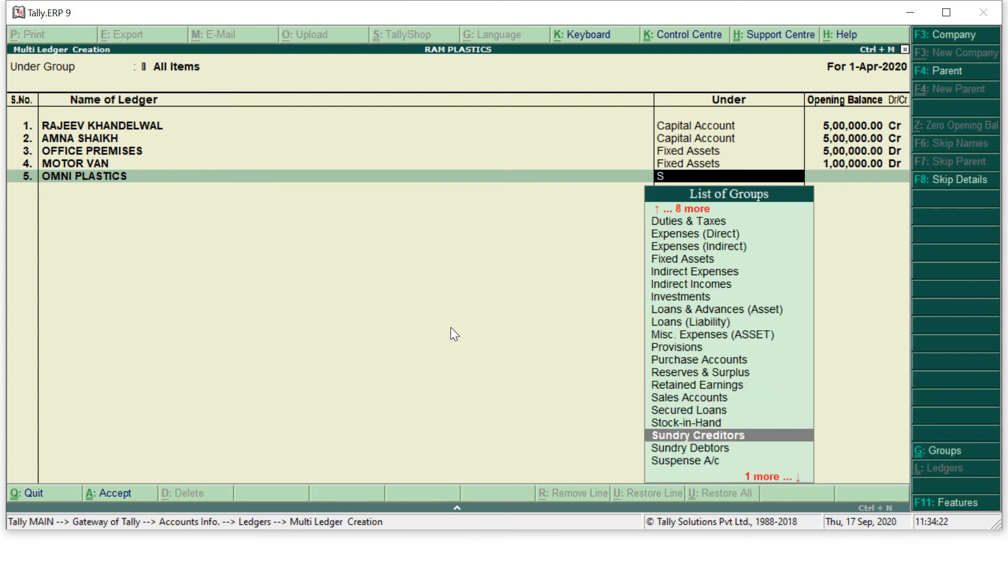
key(Return)
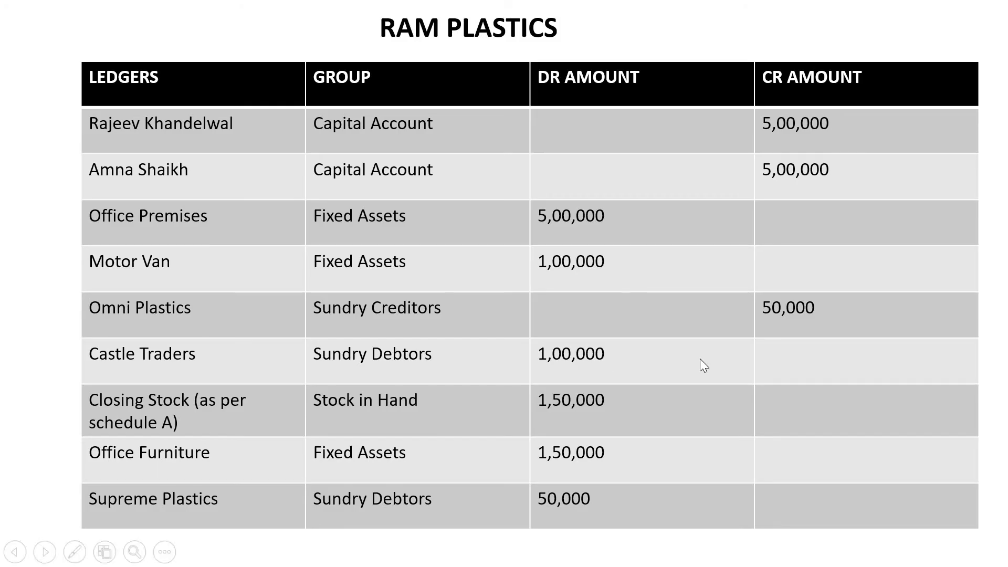
Step: Set the OMNI PLASTICS opening balance to 50,000 Cr and leave its bill-wise breakup on account
key(alt+Tab)
text(50)
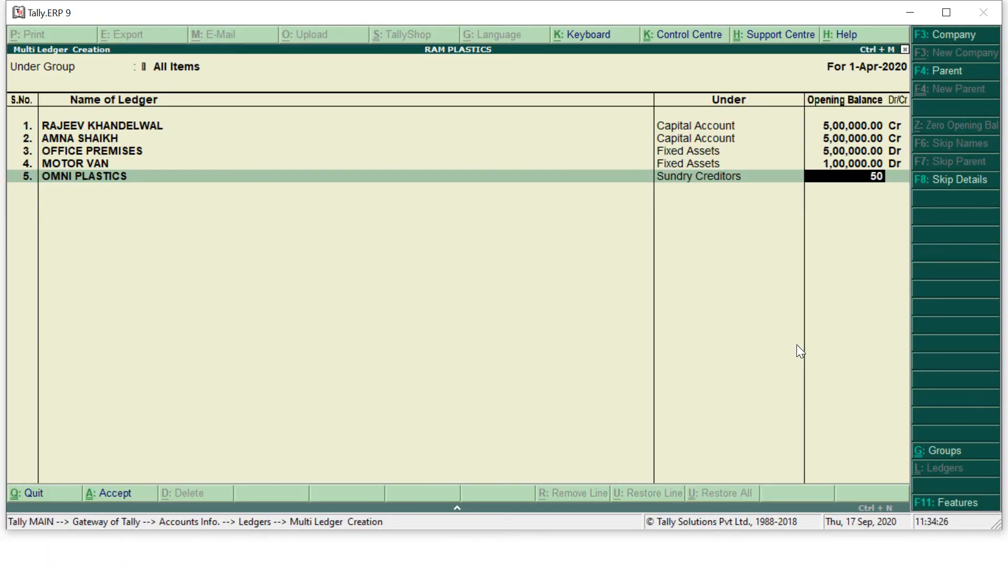
text(,0000)
key(Return)
key(Return)
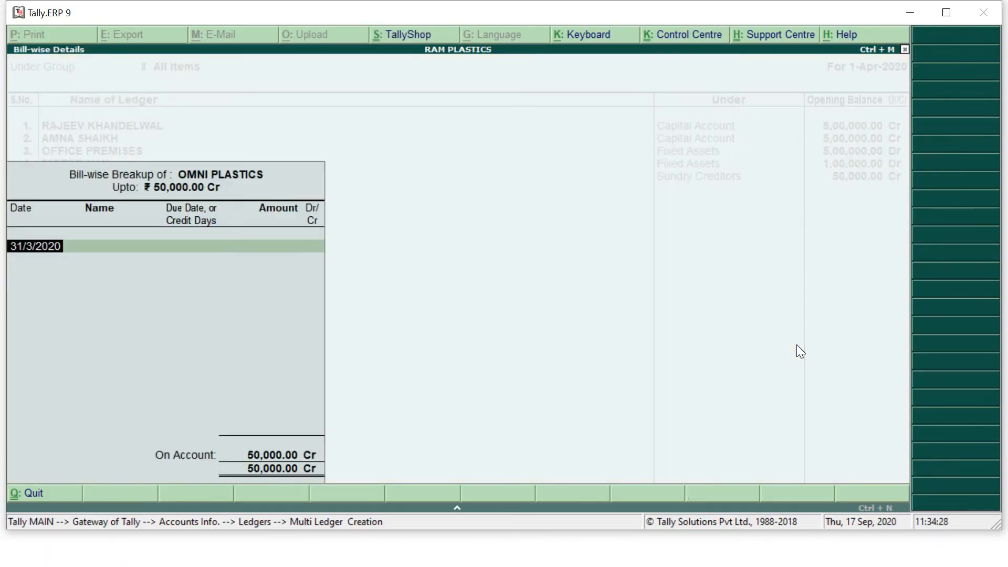
key(Return)
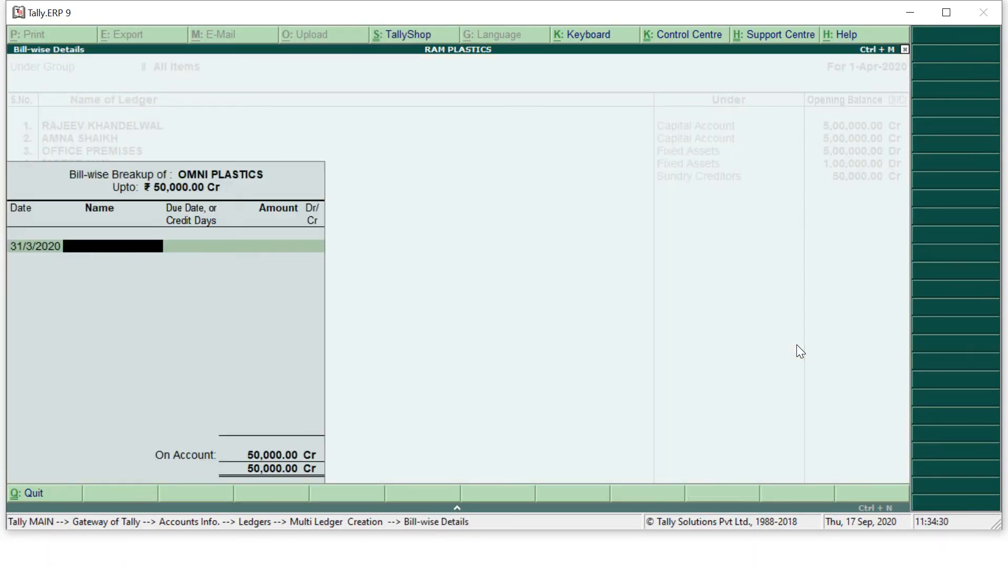
key(Return)
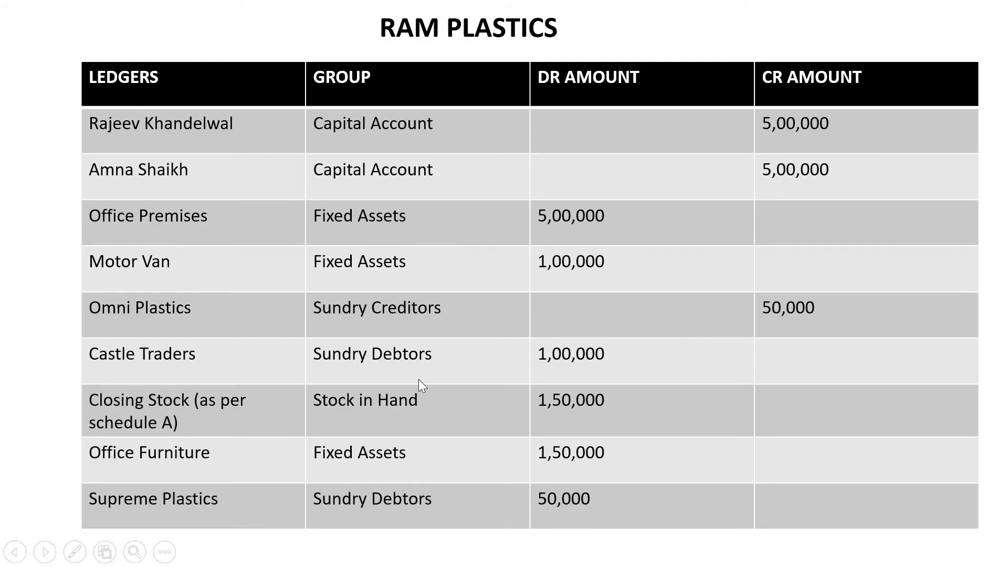
Step: Enter the ledger CASTLE TRADERS on the sixth line and assign it to Sundry Debtors
key(alt+Tab)
text(CAST)
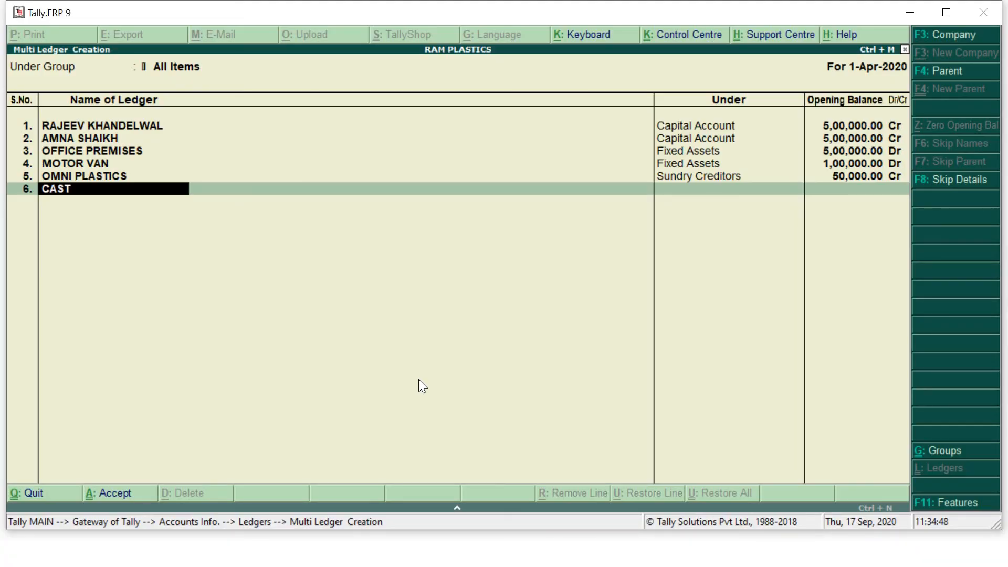
text(LE TRADERS)
key(Return)
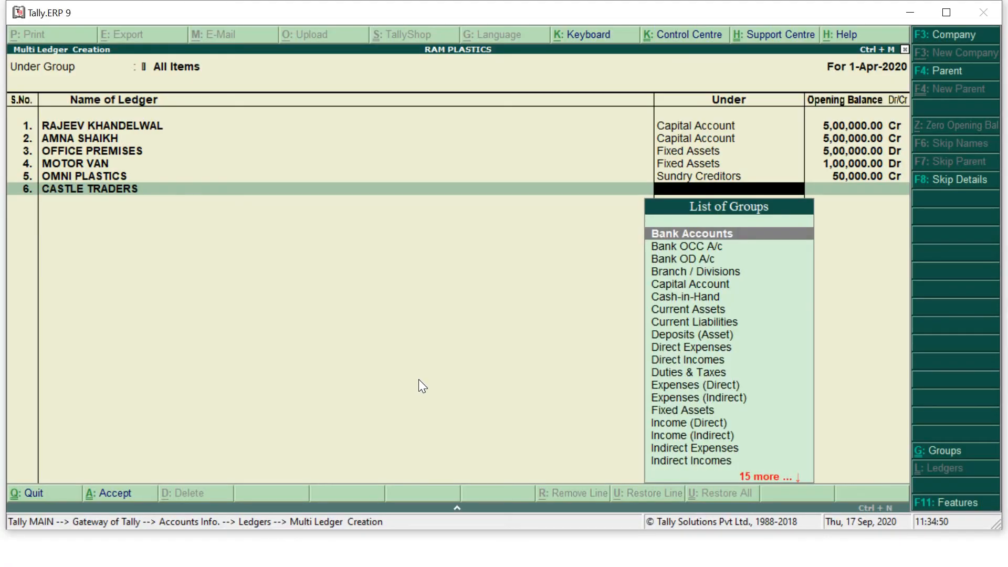
text(SUND)
key(Down)
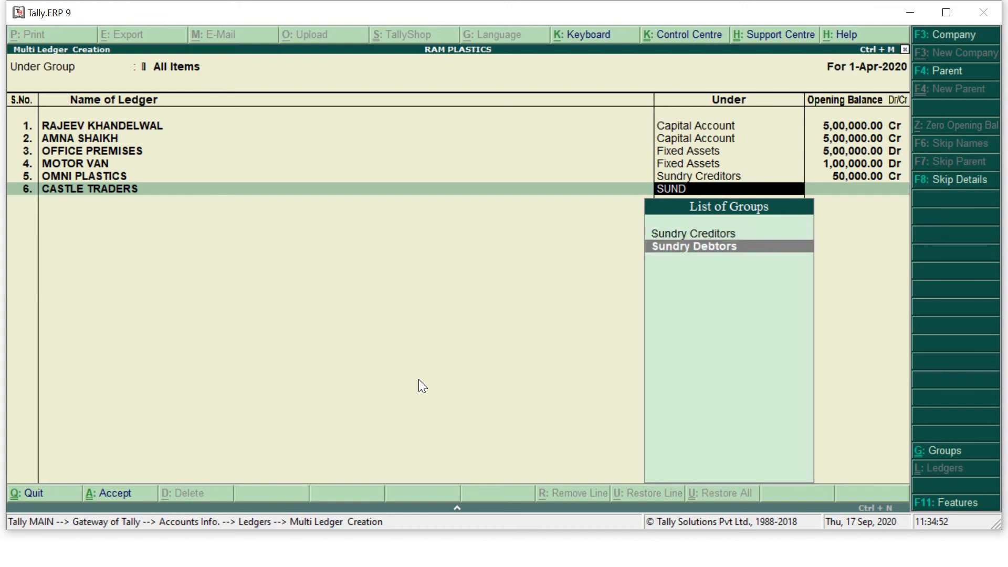
key(Return)
Step: Look up the CASTLE TRADERS amount in the PowerPoint slide show and enter an opening balance of 1,00,000 Dr without bill details
key(alt+Tab)
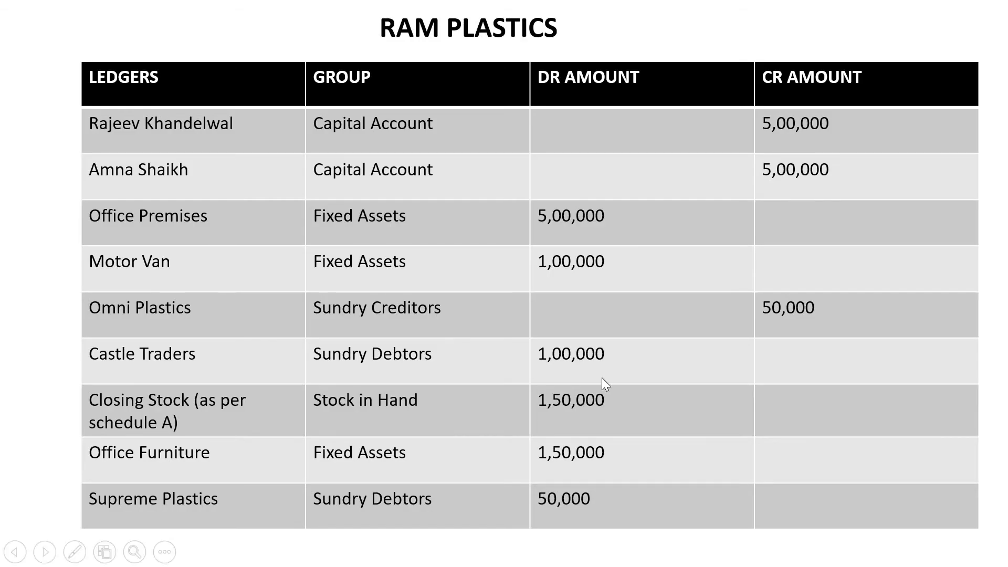
key(alt+Tab)
text(1,00,000)
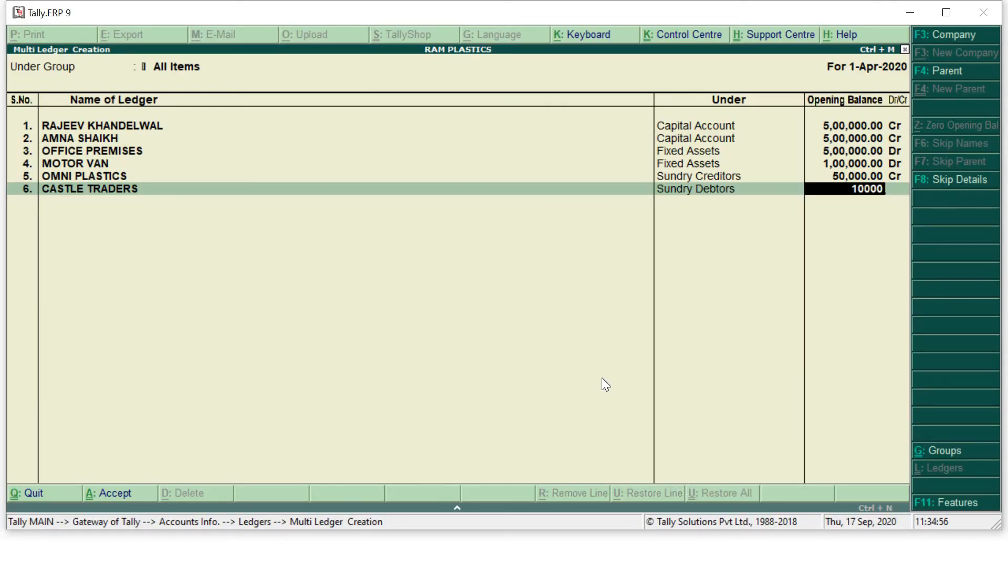
key(Return)
key(Return)
key(Return)
key(Return)
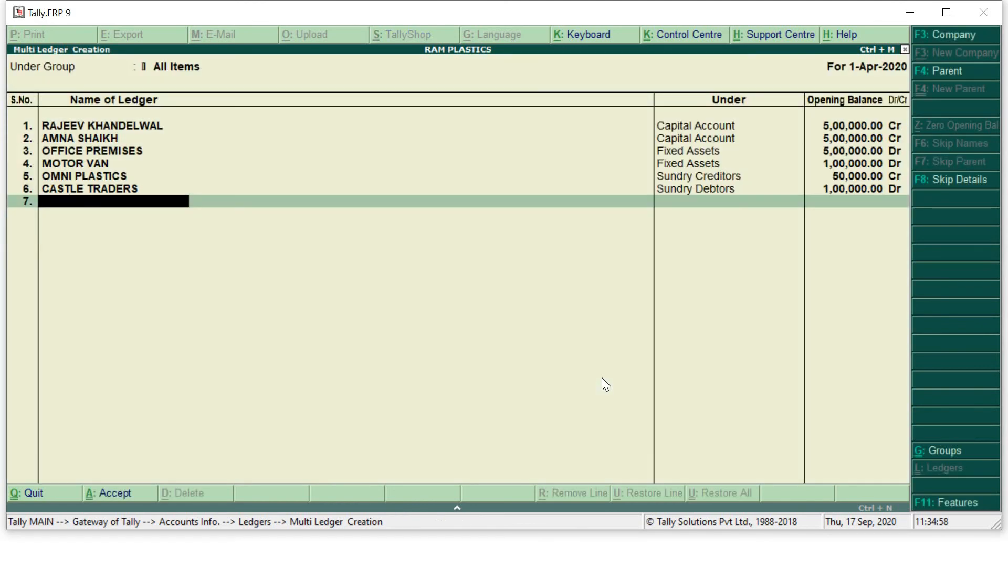
Step: Add the ledger OFFICE FURNITURE from the slide's table under Fixed Assets with an opening balance of 1,50,000 Dr
key(alt+Tab)
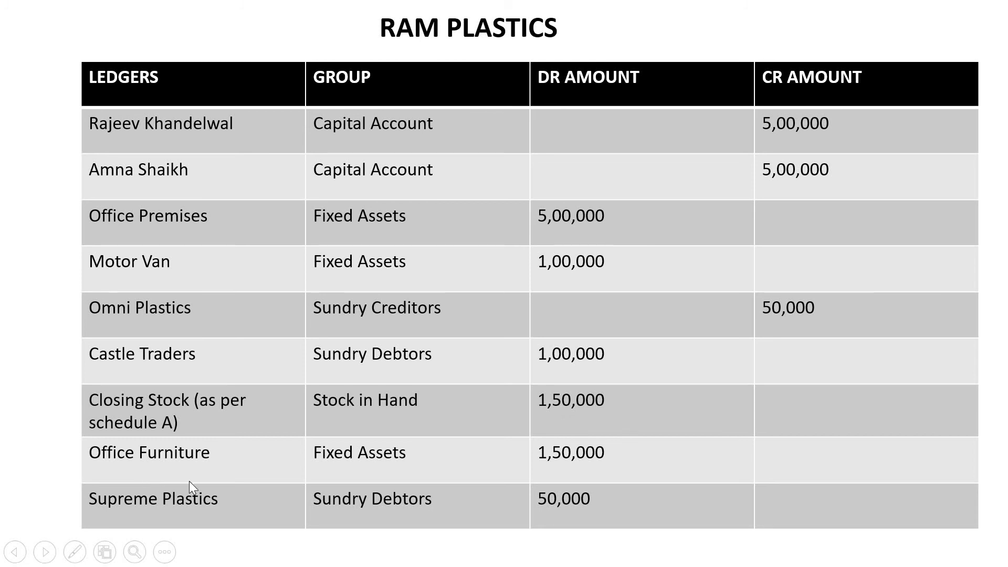
key(alt+Tab)
text(OFFIC)
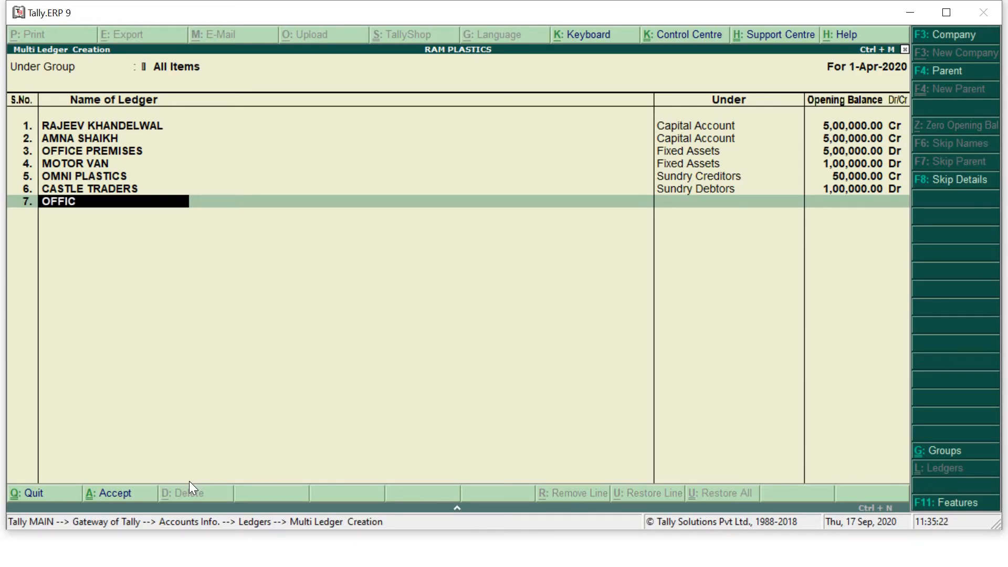
text(E FURNITURE)
key(Return)
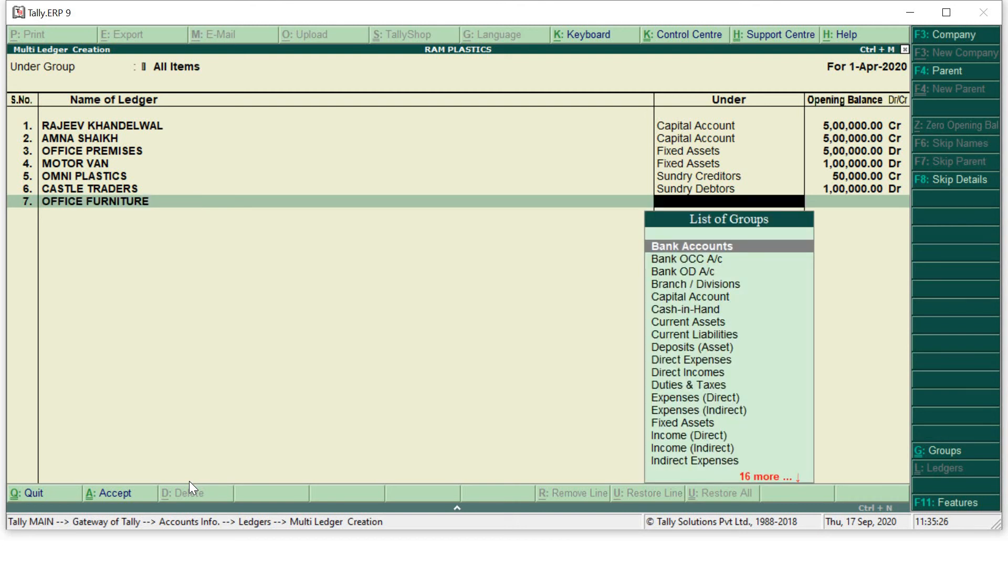
text(Fixe)
key(Return)
key(alt+Tab)
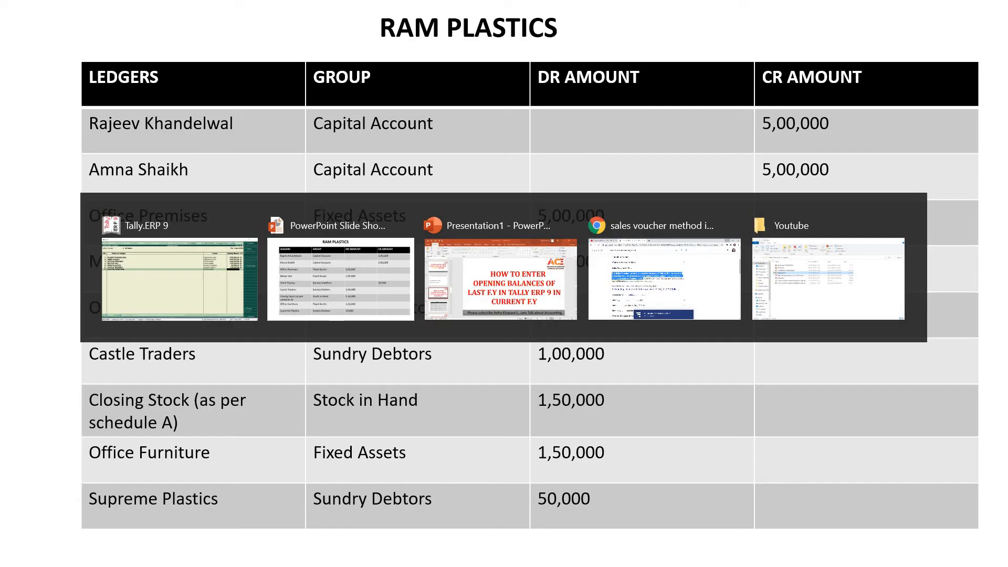
key(alt+Tab)
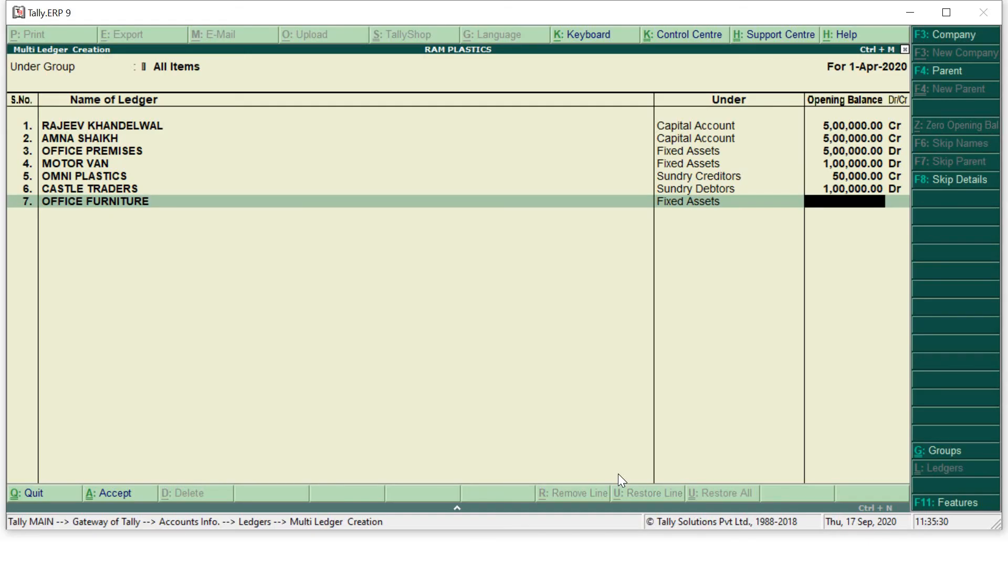
text(150000)
key(Return)
key(Return)
Step: Enter the ledger SUPREME PLASTICS on the eighth line and assign it to Sundry Debtors
key(alt+Tab)
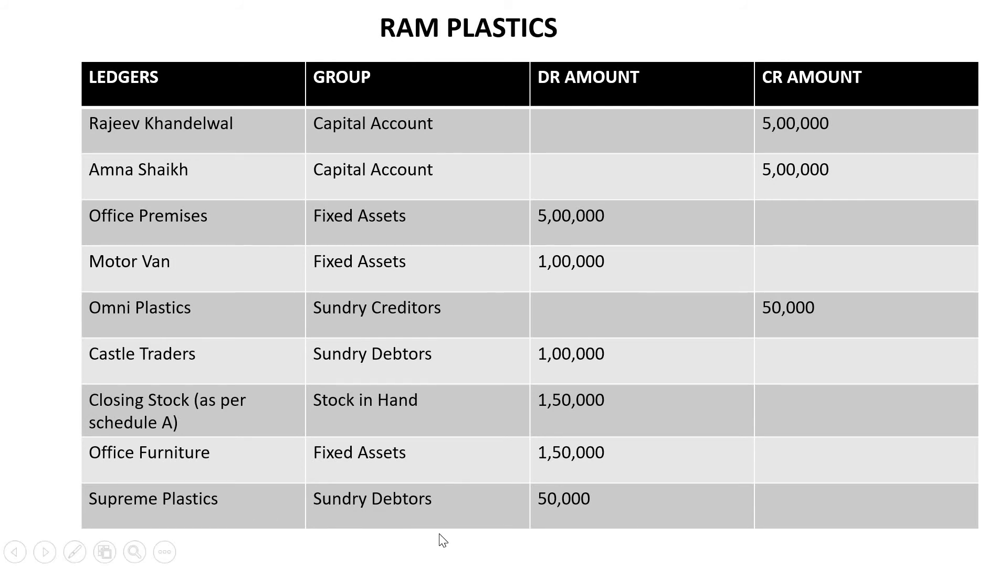
key(alt+Tab)
text(SUPRE)
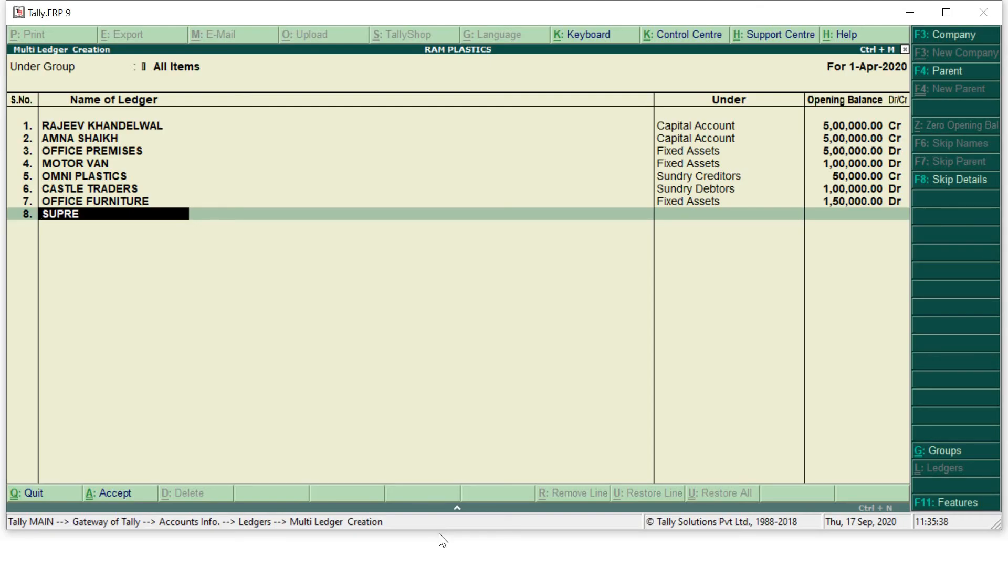
text(ME PLASTICS)
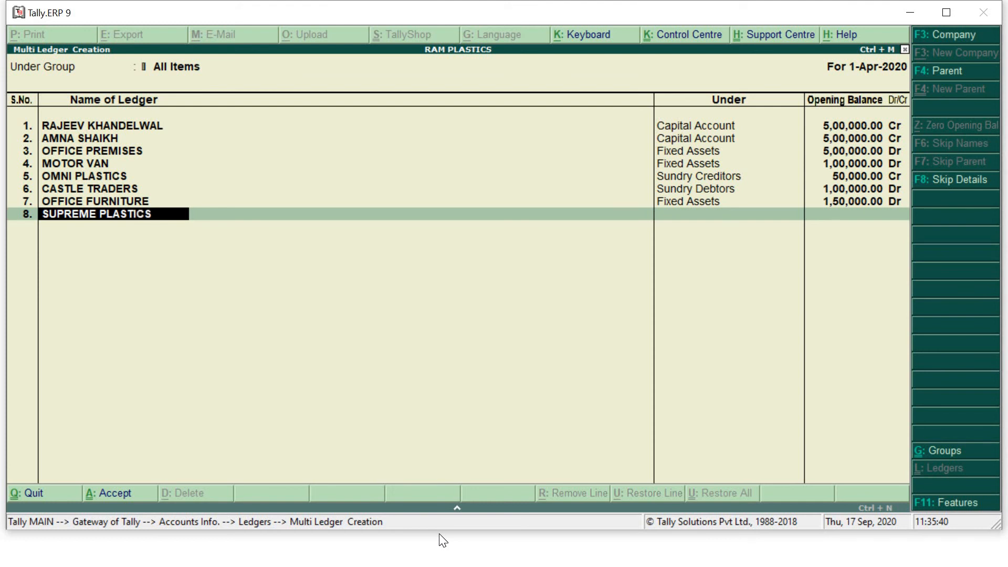
key(Return)
text(SUND)
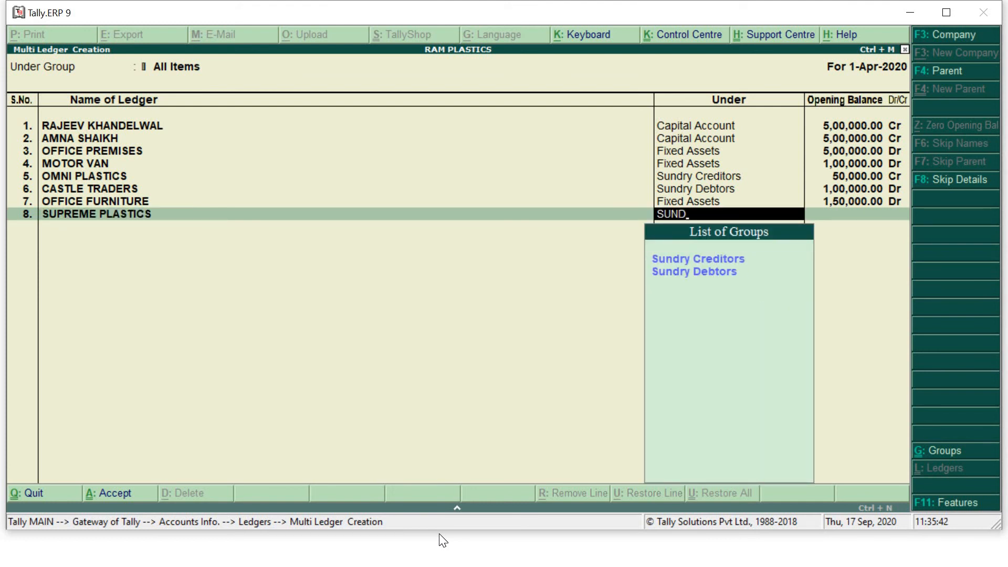
key(Down)
key(Return)
Step: Set the SUPREME PLASTICS opening balance to 50,000 Dr, as listed on the slide, without bill-wise details
key(alt+Tab)
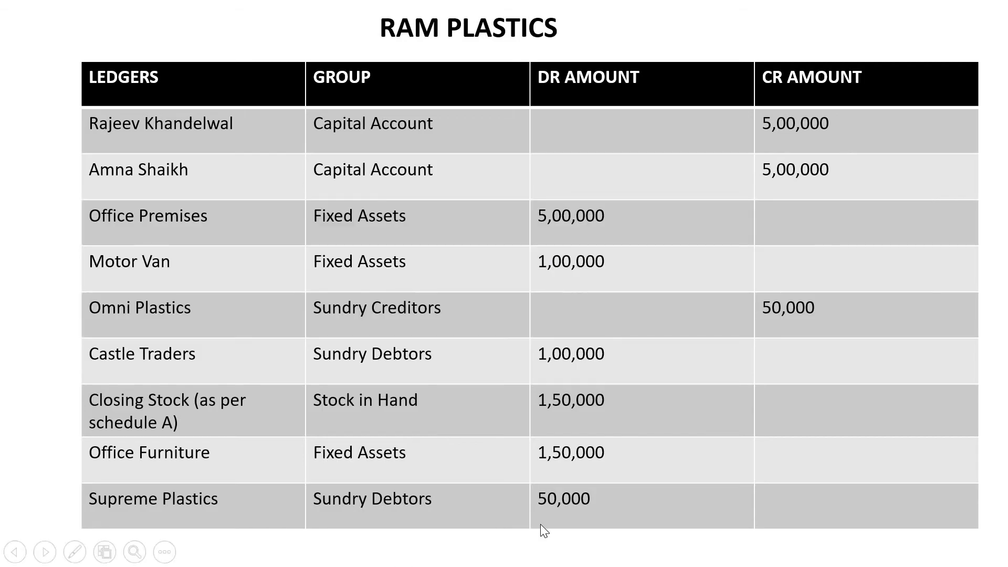
key(alt+Tab)
text(50,00)
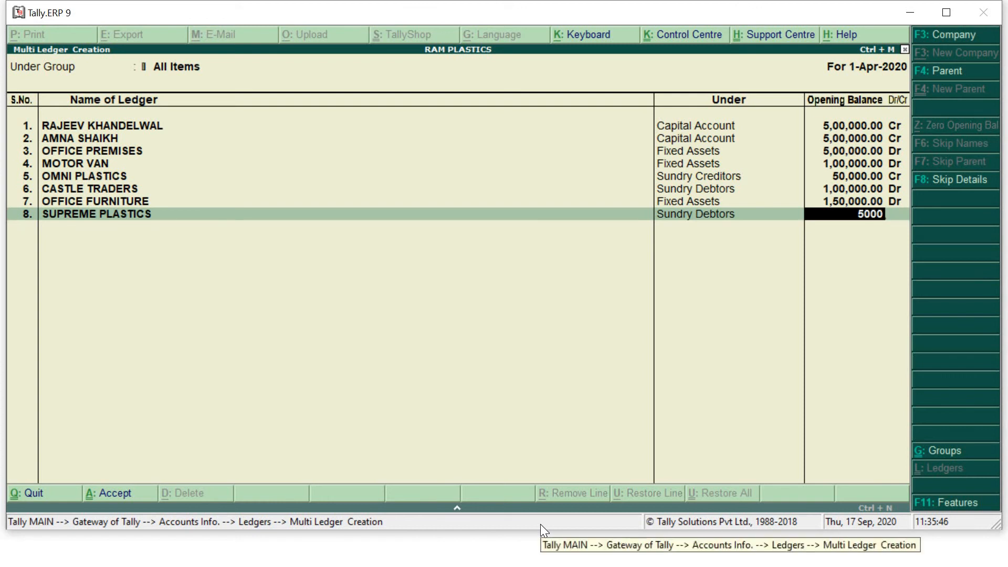
text(0)
key(Return)
key(Return)
key(Return)
key(Return)
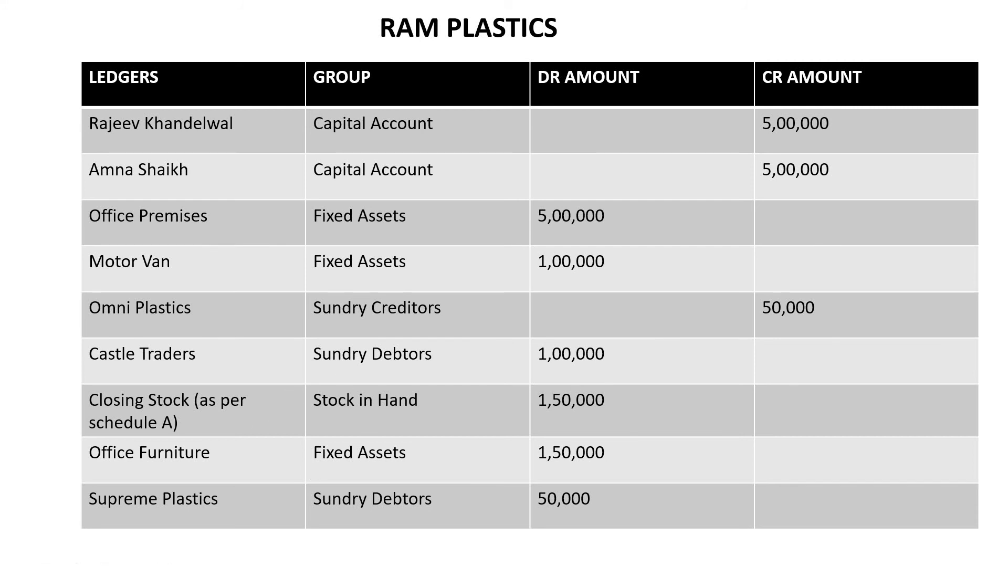
Step: Return to Tally.ERP 9, end the ledger list after the eighth entry and accept the multi-ledger creation
key(alt+Tab)
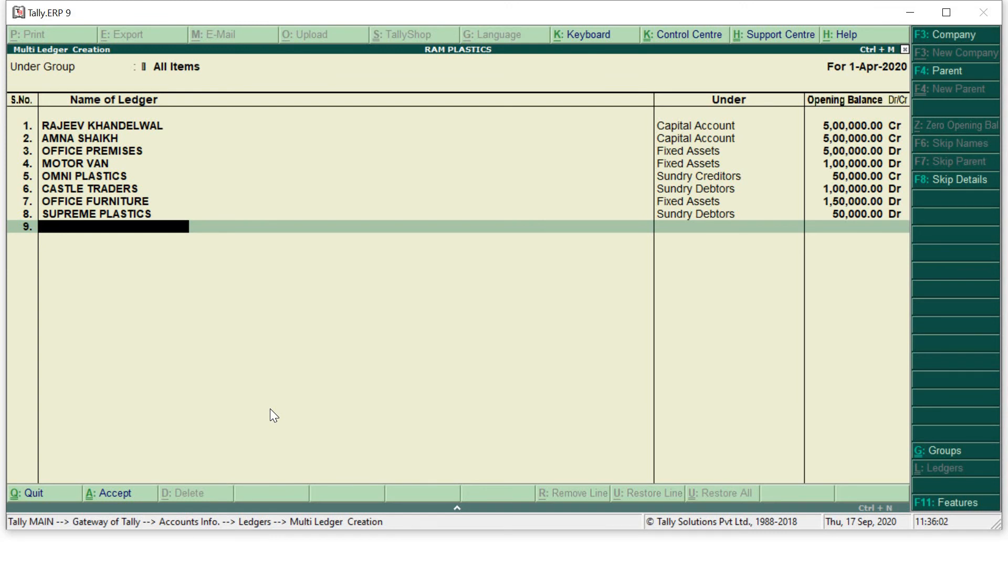
key(Return)
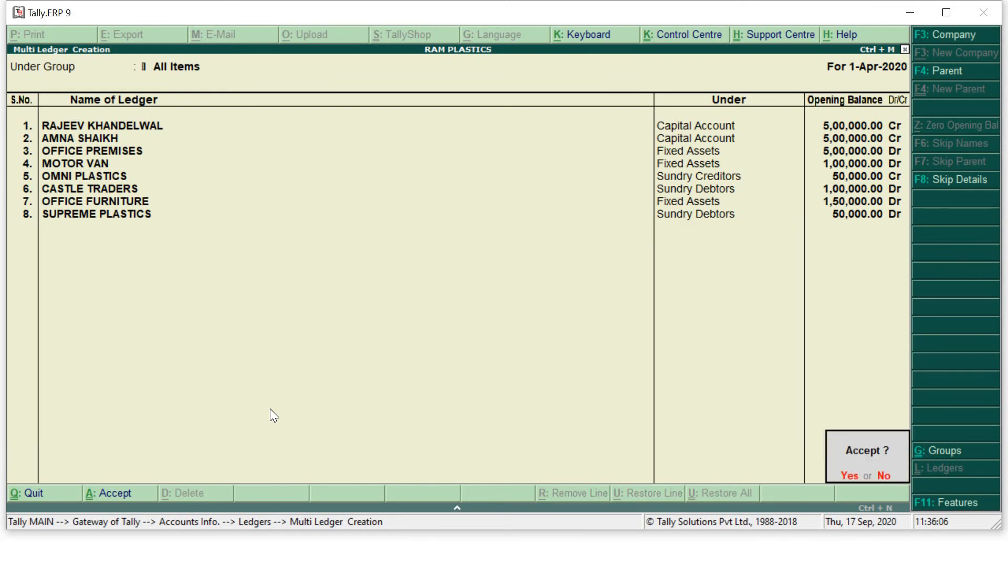
key(Return)
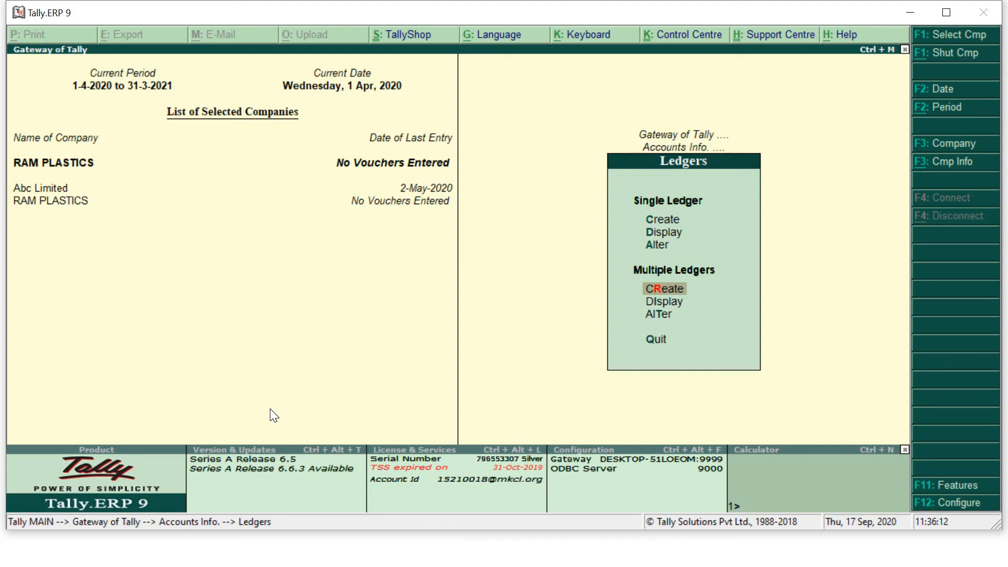
Step: Quit the Ledgers and Accounts Info. levels to return to the Gateway of Tally
key(Down)
key(Down)
key(Down)
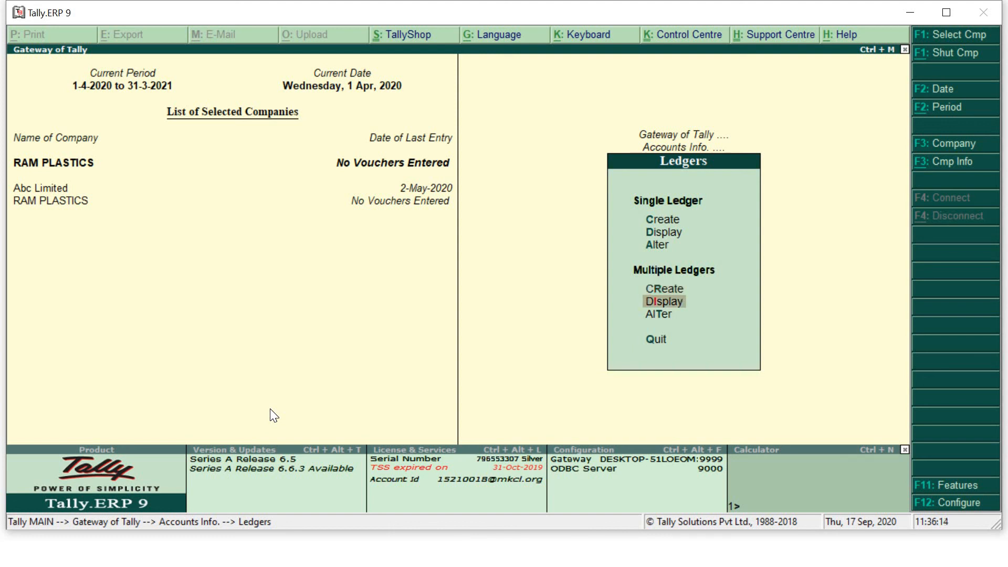
key(Return)
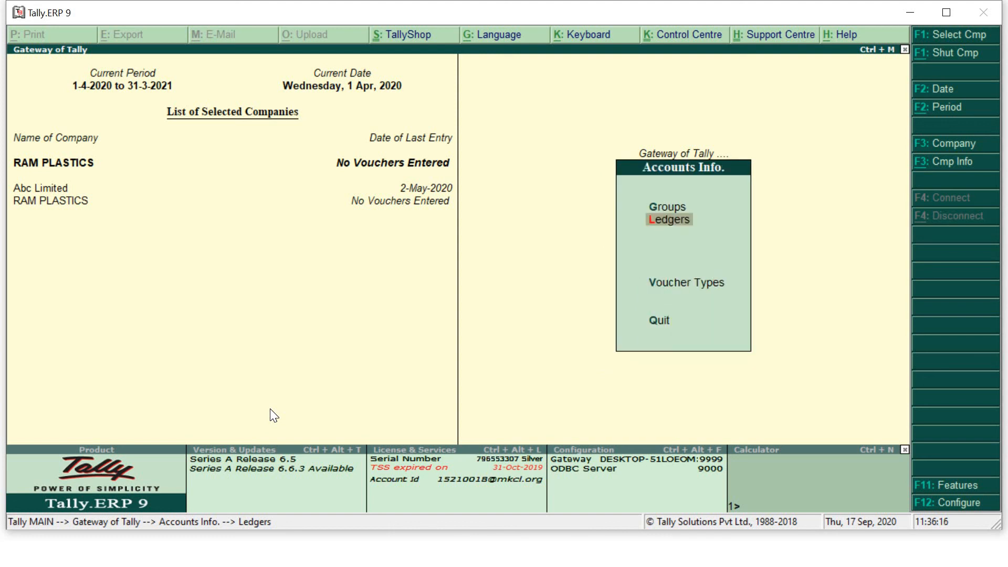
key(Down)
key(Down)
key(Down)
key(Down)
key(Down)
key(Down)
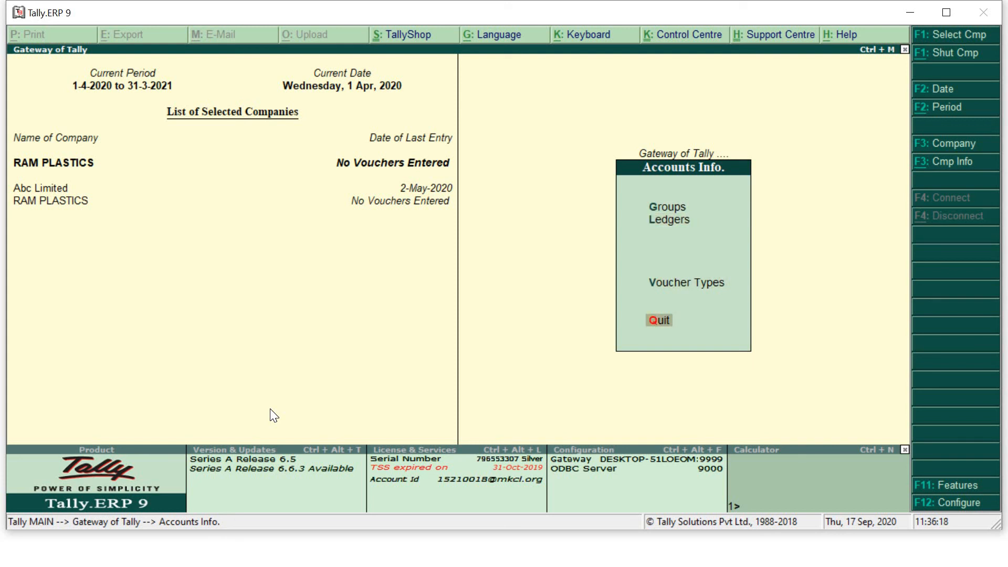
key(Return)
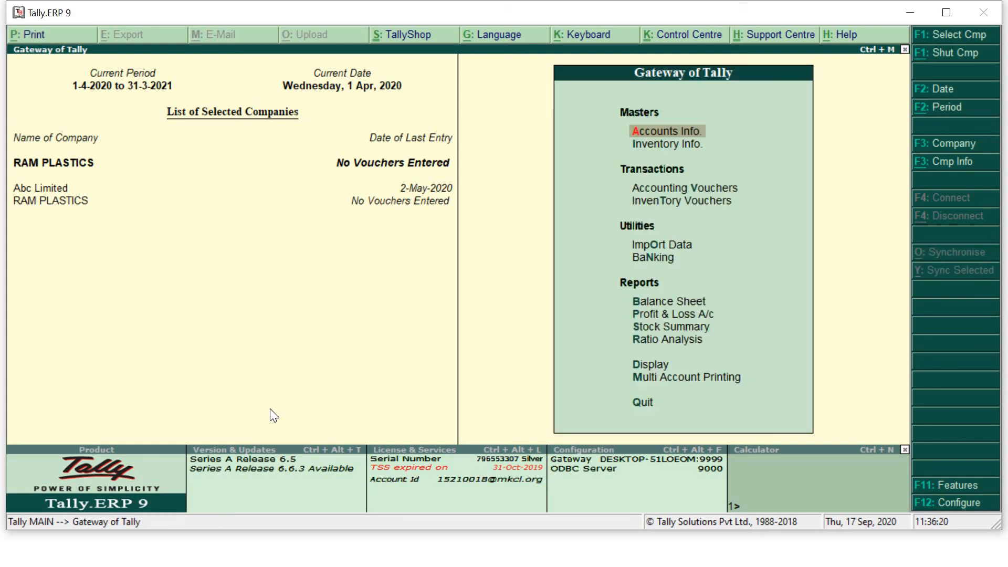
Step: Open the Balance Sheet report for RAM PLASTICS from the Gateway of Tally
key(Down)
key(Down)
key(Down)
key(Down)
key(Down)
key(Down)
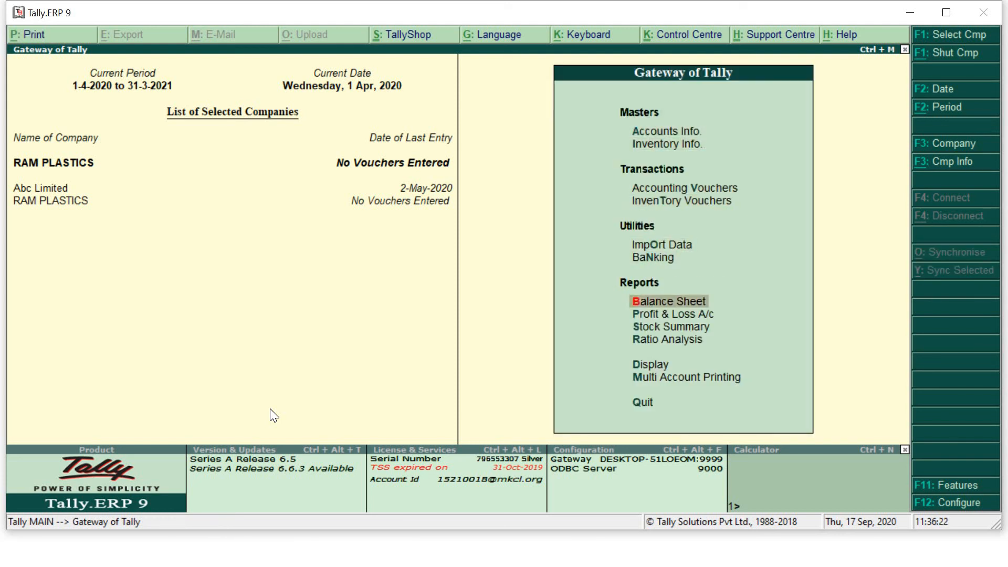
key(Return)
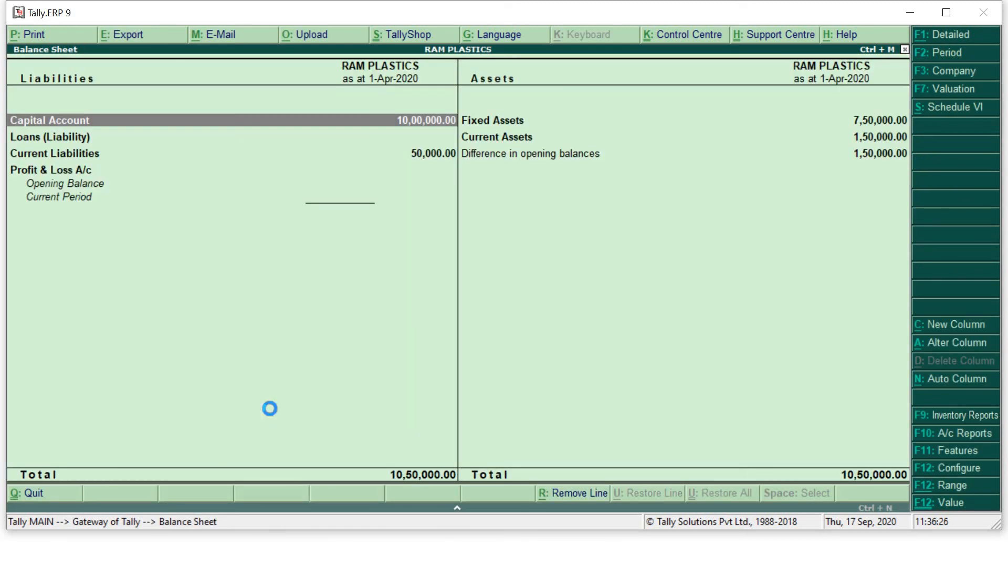
Step: Show the balance sheet in detailed form, check it against the ledger table on the PowerPoint slide and return to Tally.ERP 9
key(alt+F1)
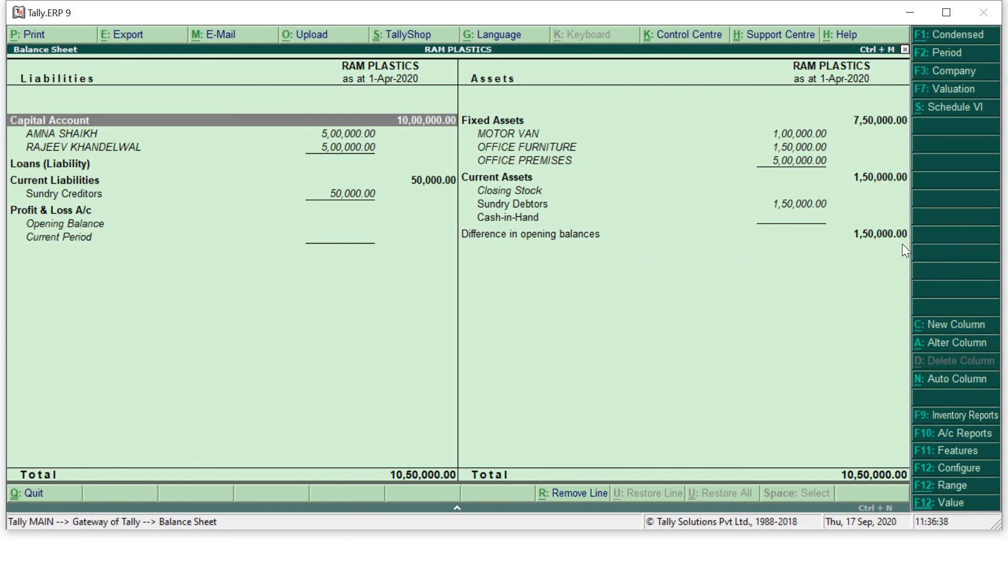
key(alt+Tab)
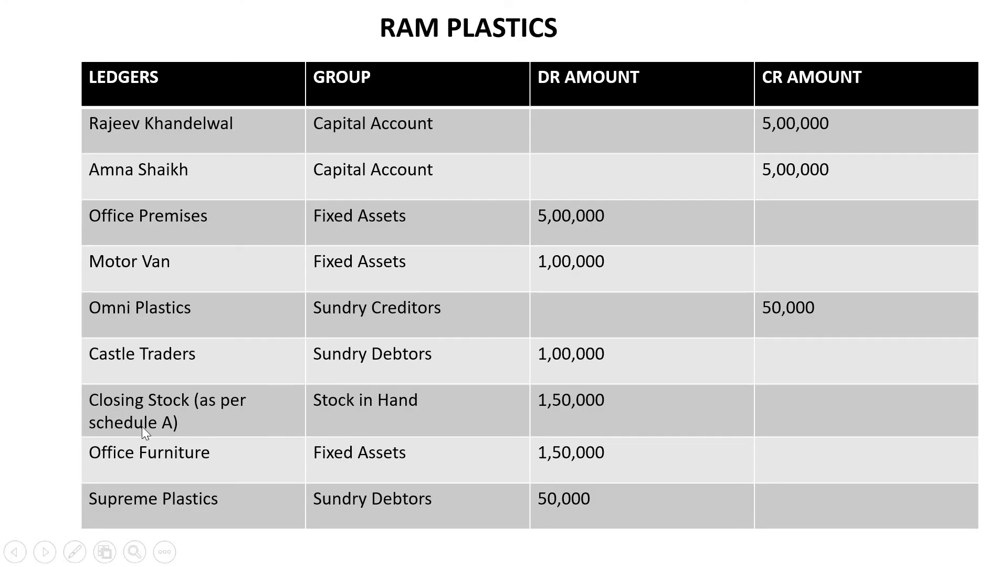
key(alt+Tab)
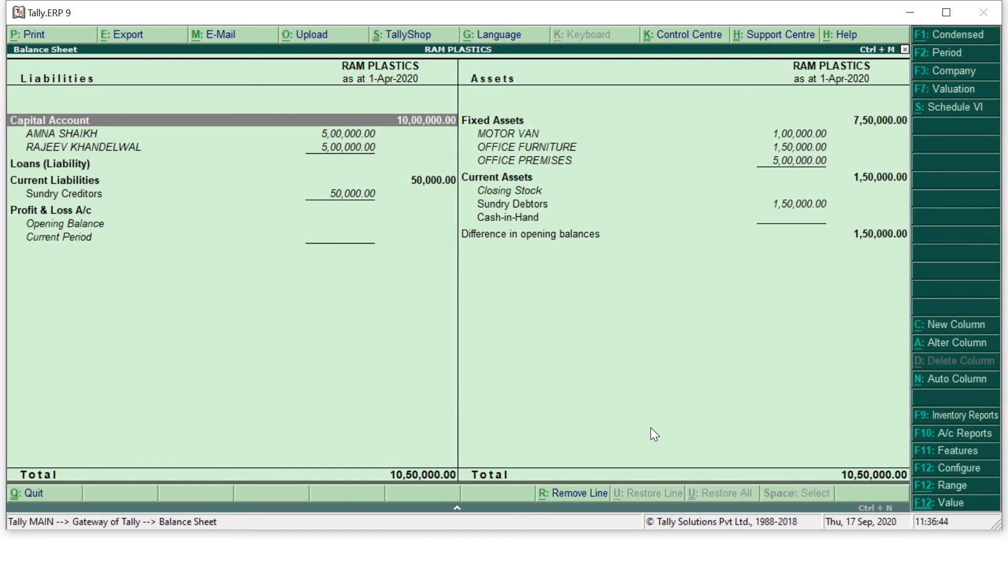